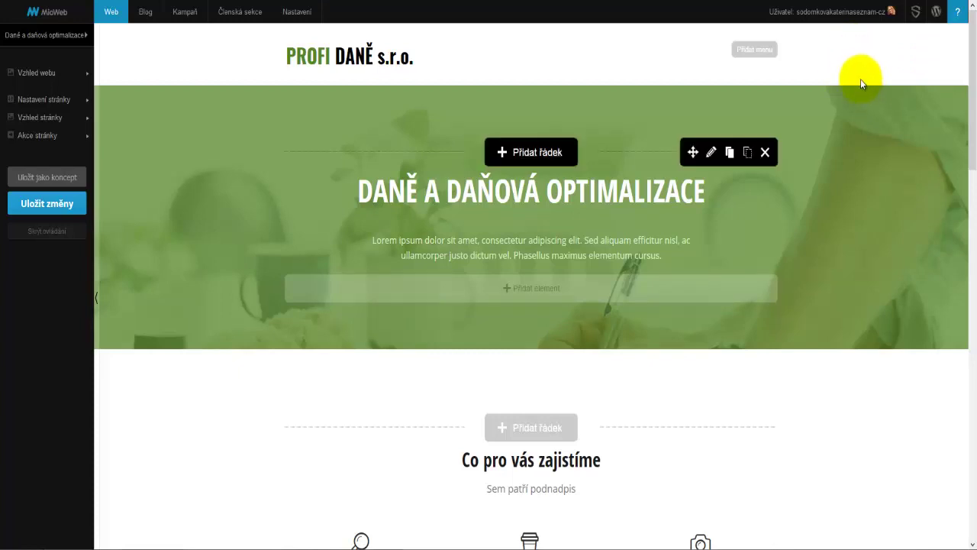
- Create a new header menu named "Hlavní menu"
{"action": "left_click", "coordinate": [753, 50]}
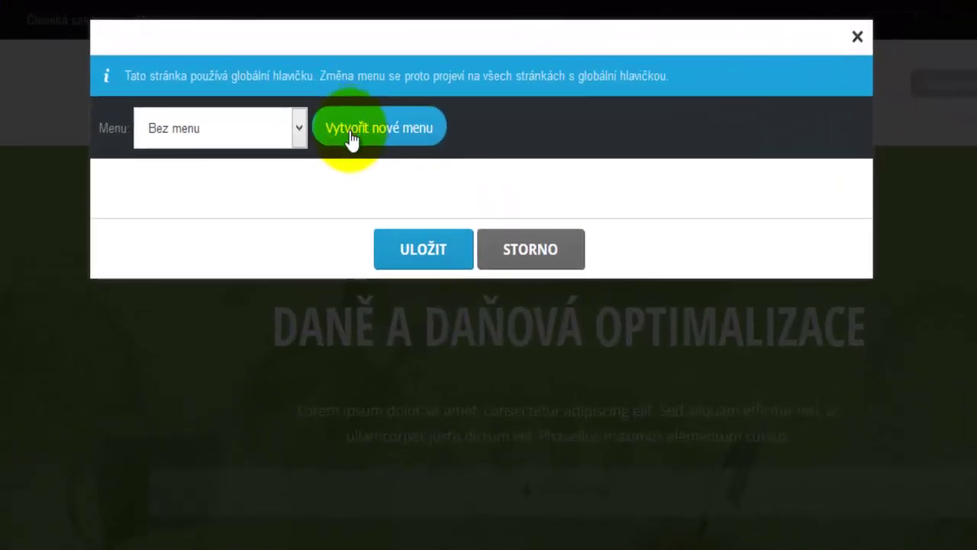
{"action": "left_click", "coordinate": [421, 80]}
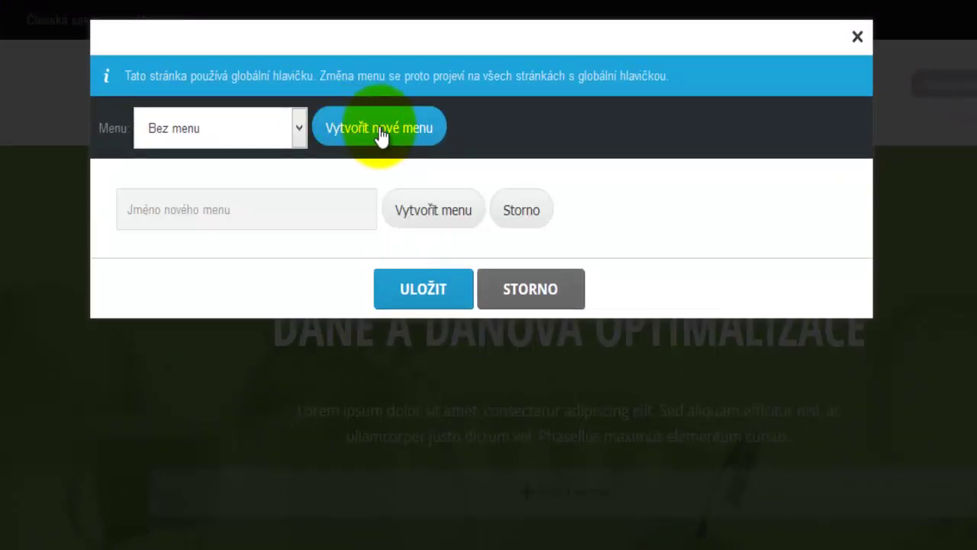
{"action": "left_click", "coordinate": [321, 200]}
{"action": "type", "text": "Hlavní menu"}
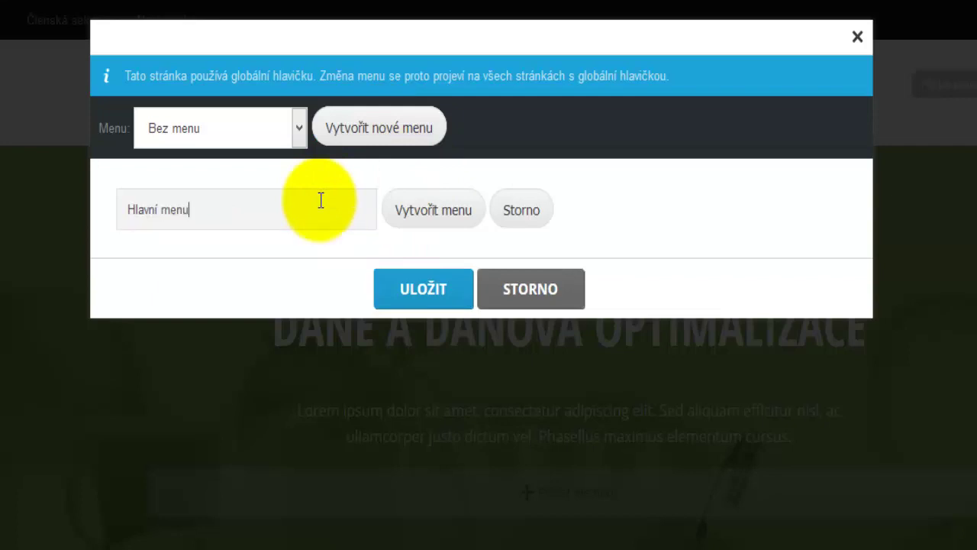
{"action": "left_click", "coordinate": [433, 212]}
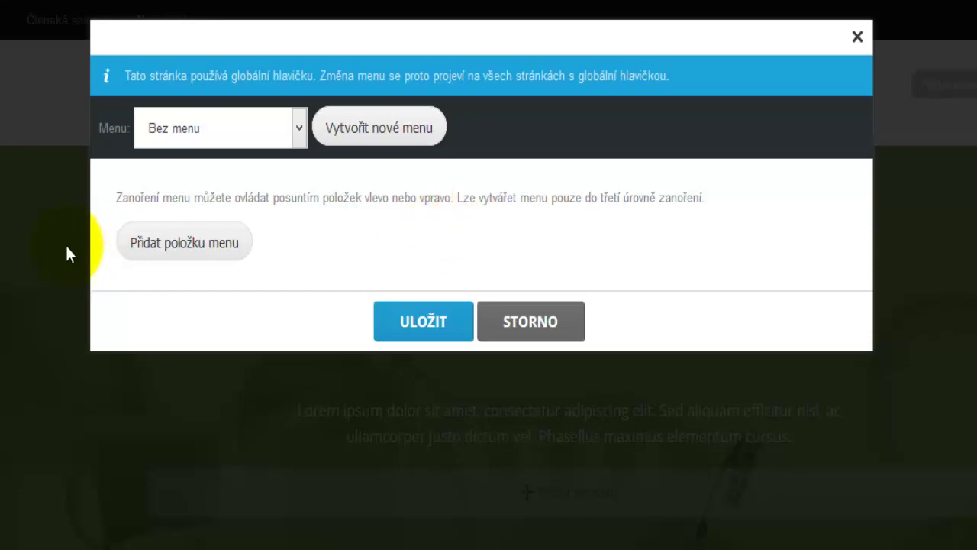
- Add a menu item linking to the Úvod page with the link text "Home"
{"action": "left_click", "coordinate": [141, 252]}
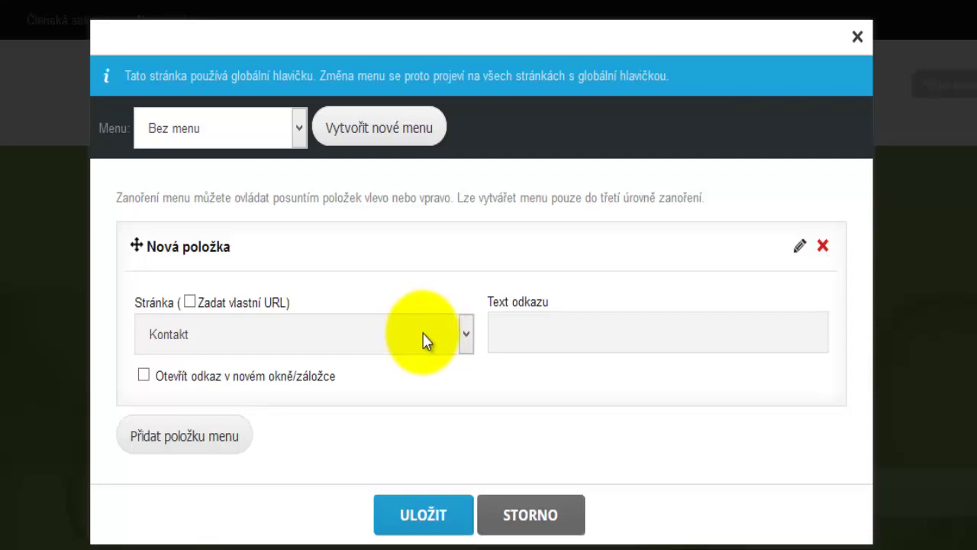
{"action": "left_click", "coordinate": [445, 335]}
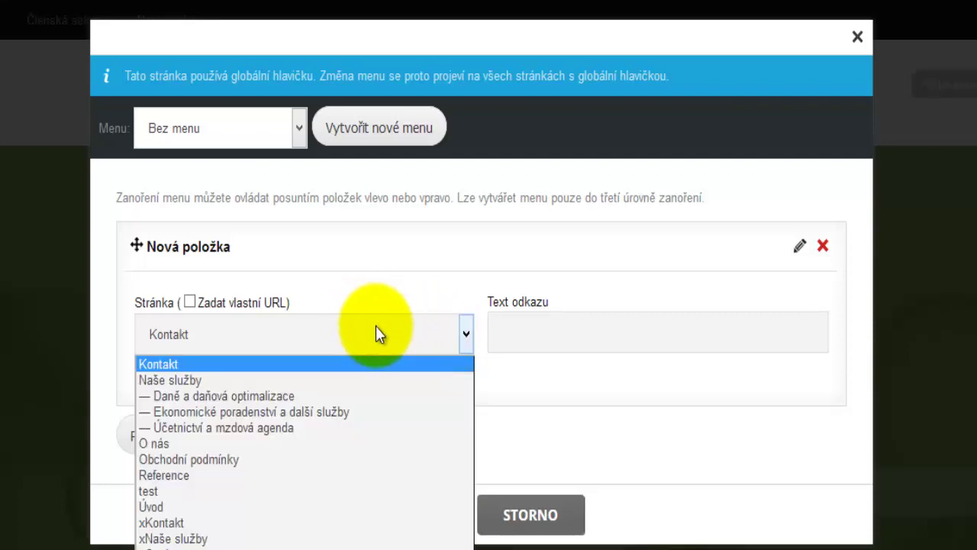
{"action": "left_click", "coordinate": [145, 513]}
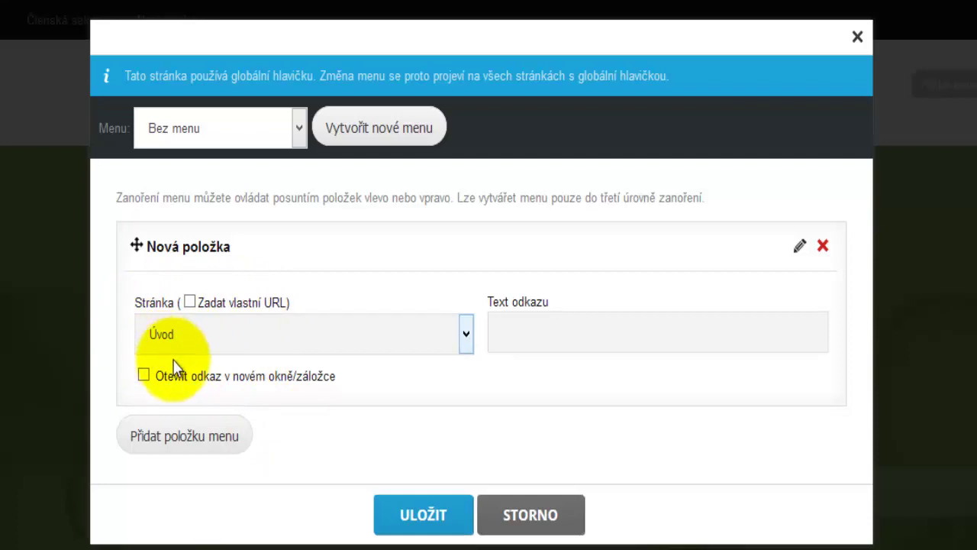
{"action": "left_click", "coordinate": [565, 342]}
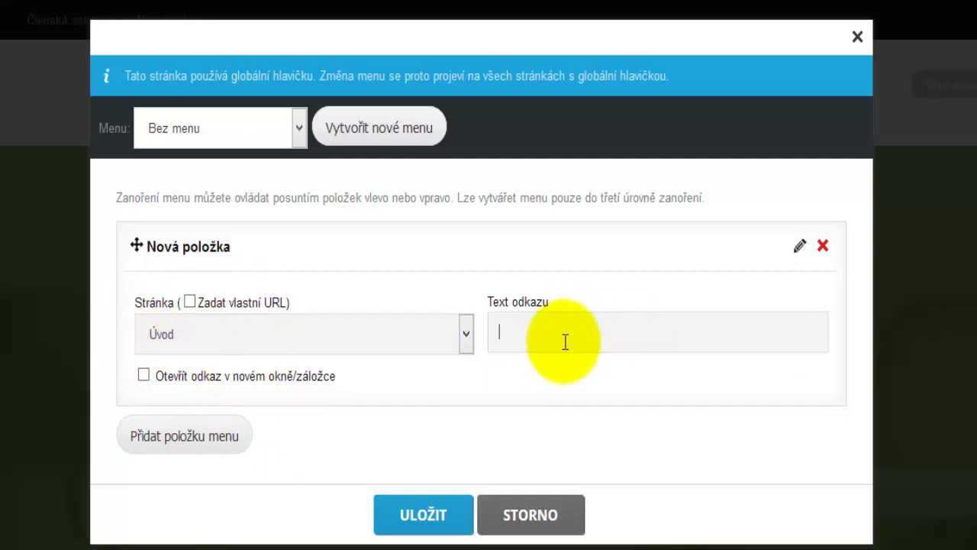
{"action": "type", "text": "Home"}
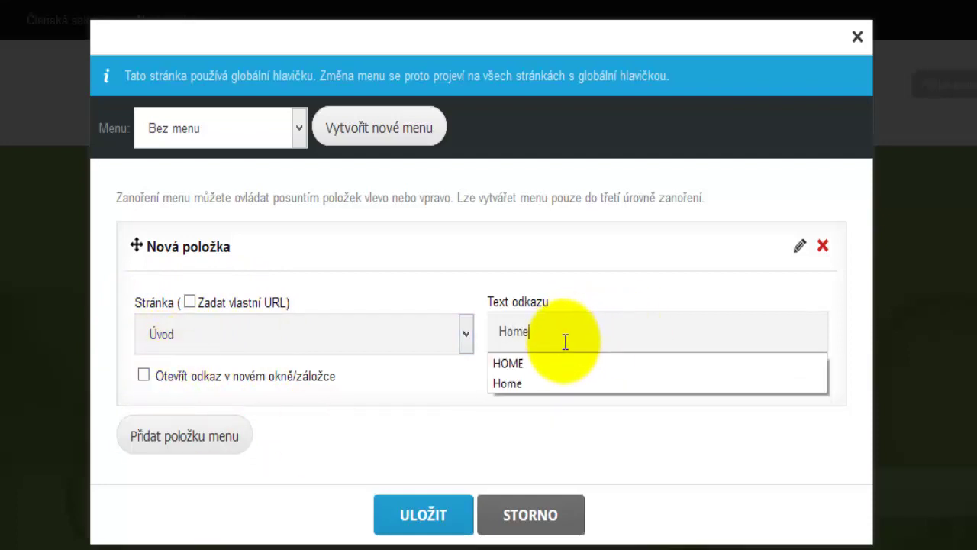
{"action": "key", "text": "Escape"}
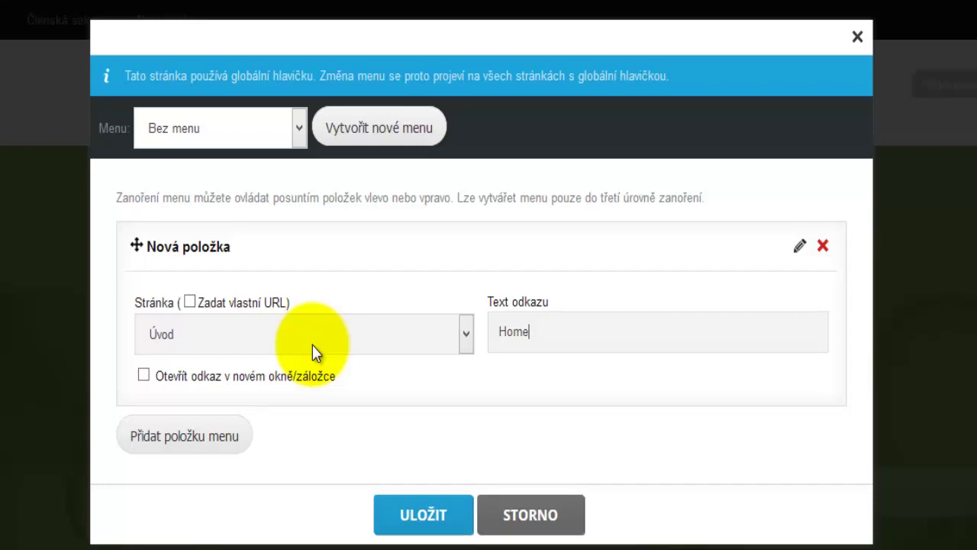
- Add three more menu items linking to the pages Naše služby, O nás and Kontakt
{"action": "left_click", "coordinate": [197, 432]}
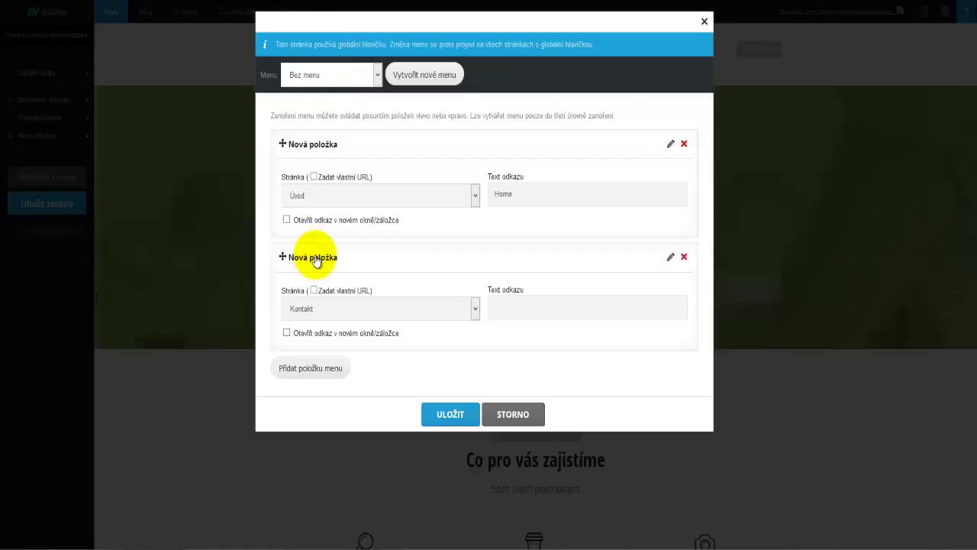
{"action": "left_click", "coordinate": [385, 309]}
{"action": "left_click", "coordinate": [316, 343]}
{"action": "left_click", "coordinate": [311, 368]}
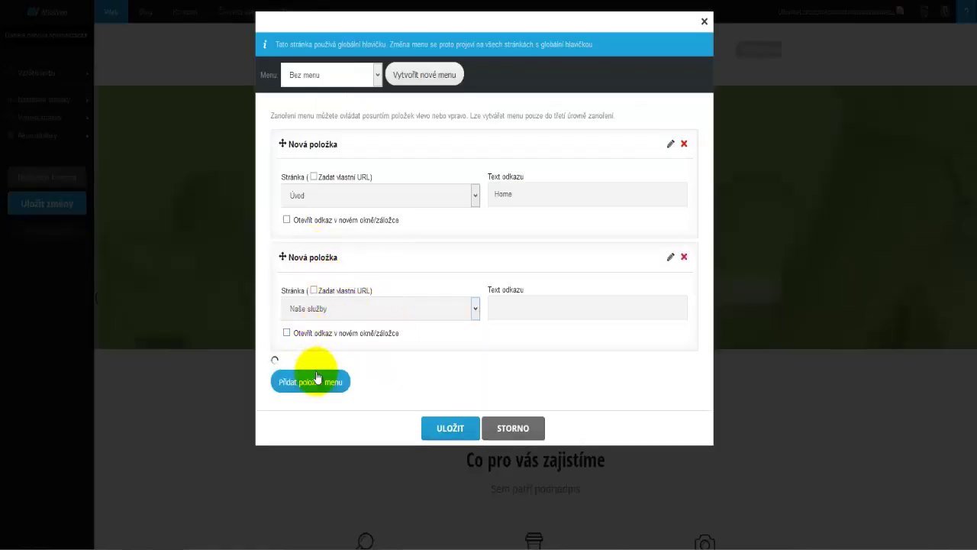
{"action": "left_click", "coordinate": [376, 419]}
{"action": "left_click", "coordinate": [447, 481]}
{"action": "left_click", "coordinate": [316, 476]}
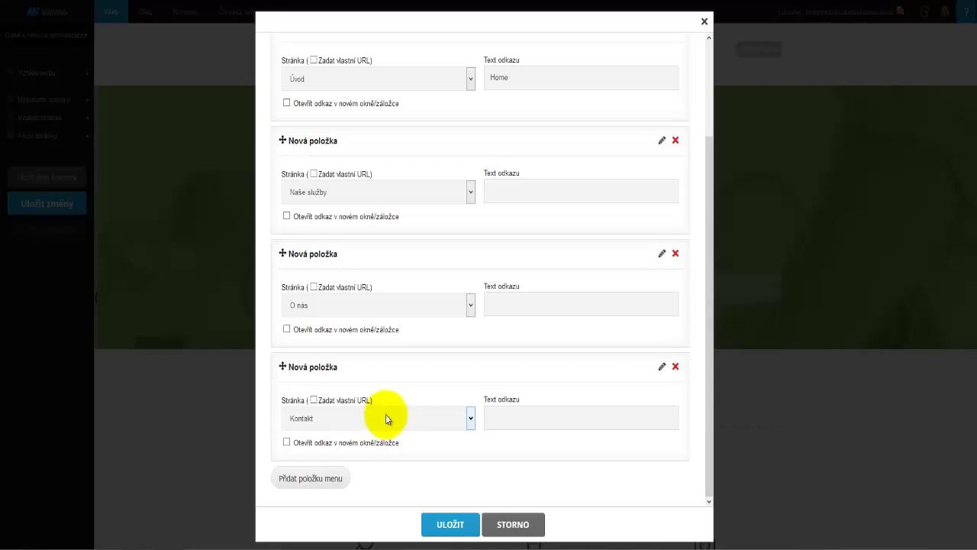
{"action": "left_click", "coordinate": [321, 476]}
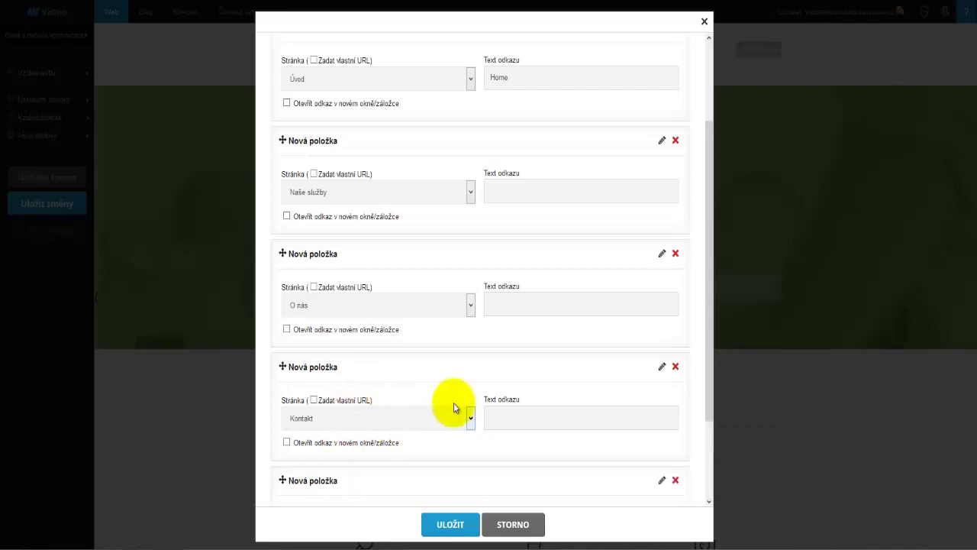
{"action": "scroll", "coordinate": [453, 407], "scroll_direction": "down", "scroll_amount": 2}
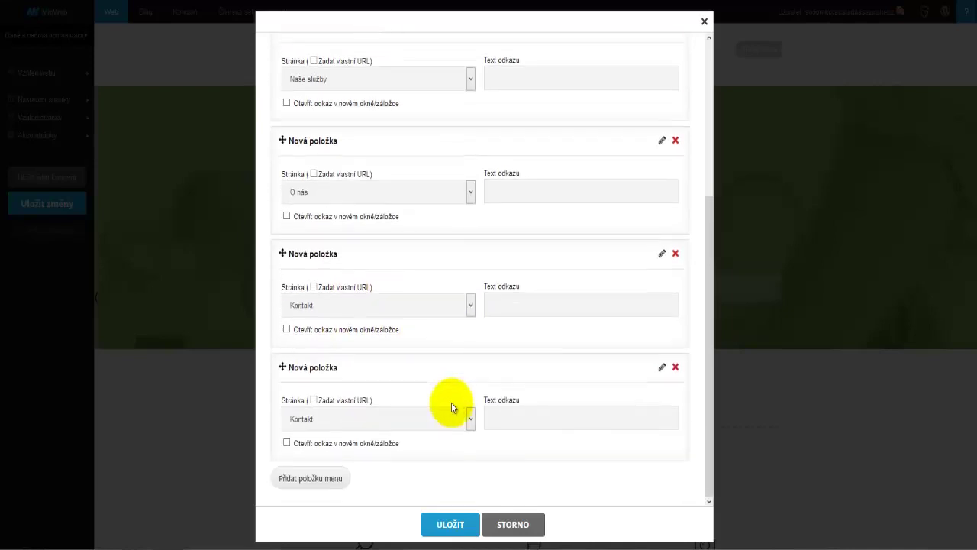
{"action": "left_click", "coordinate": [314, 402]}
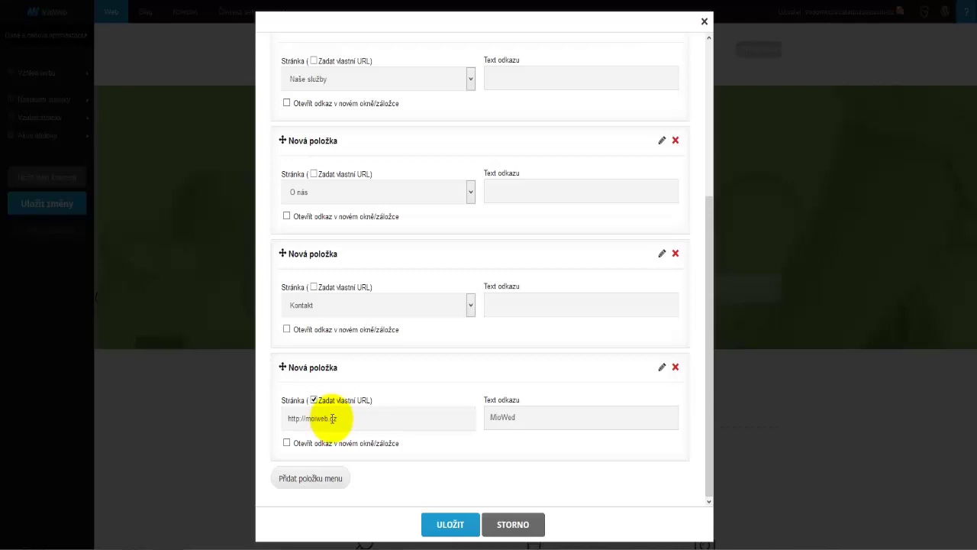
{"action": "key", "text": "BackSpace"}
{"action": "type", "text": "b"}
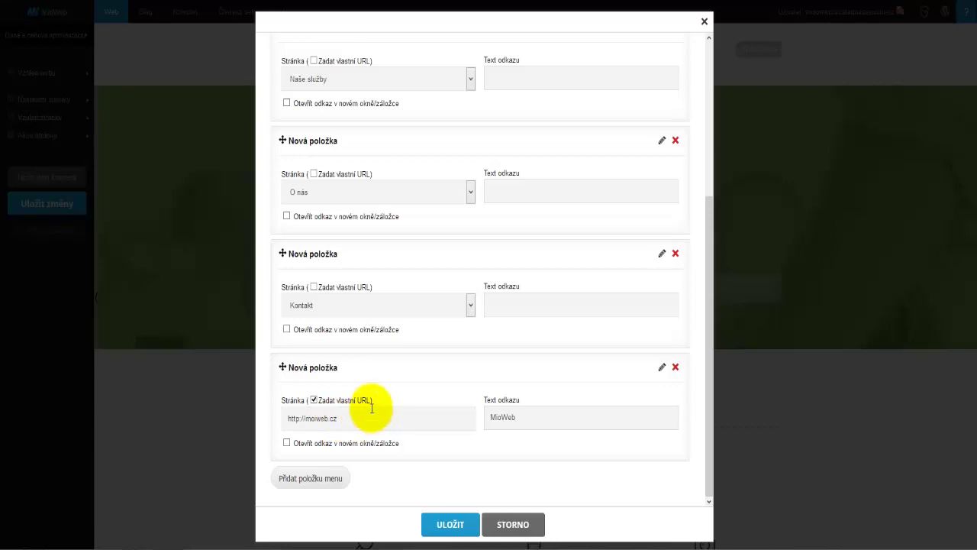
{"action": "left_click", "coordinate": [286, 442]}
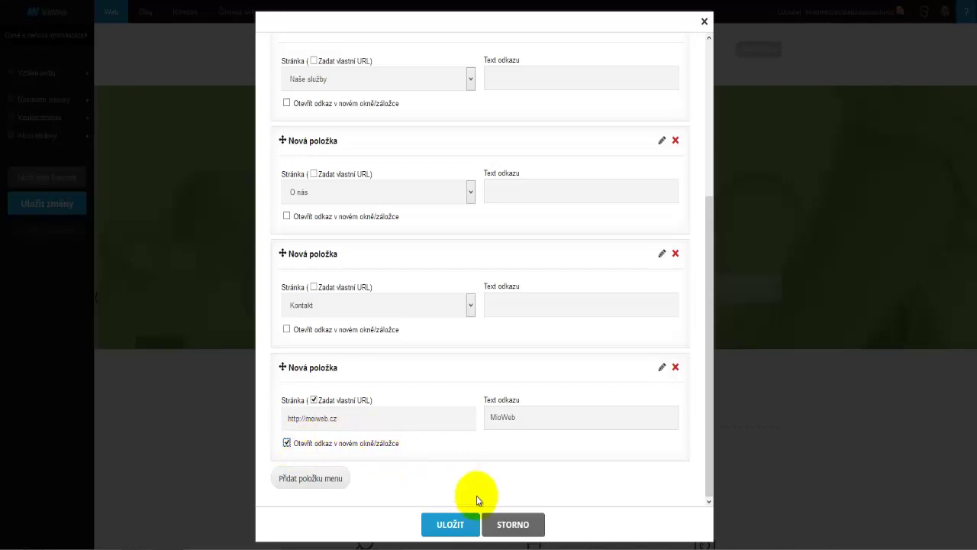
{"action": "left_click", "coordinate": [433, 527]}
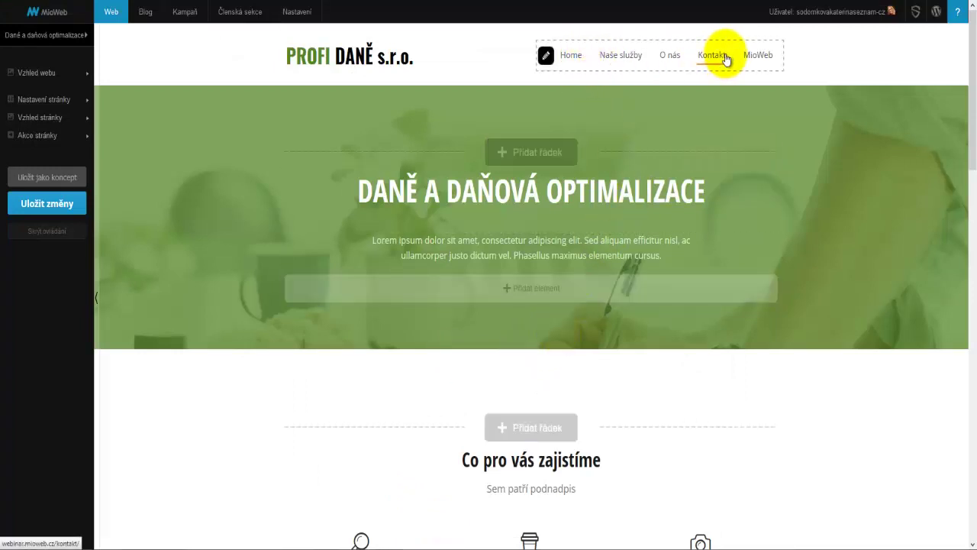
- Add header menu items for Daně a daňová optimalizace, Ekonomické poradenství a další služby, and Účetnictví a mzdová agenda
{"action": "left_click", "coordinate": [546, 56]}
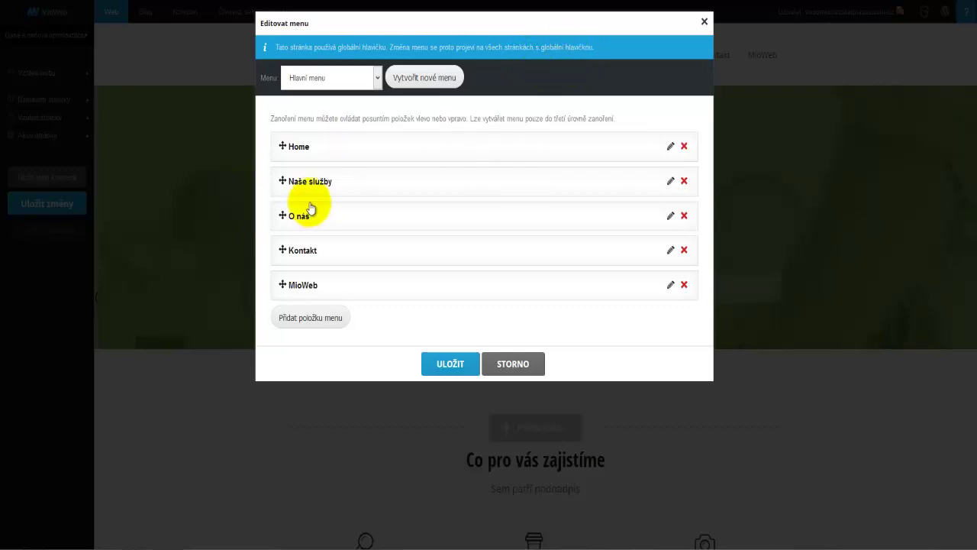
{"action": "left_click", "coordinate": [308, 329]}
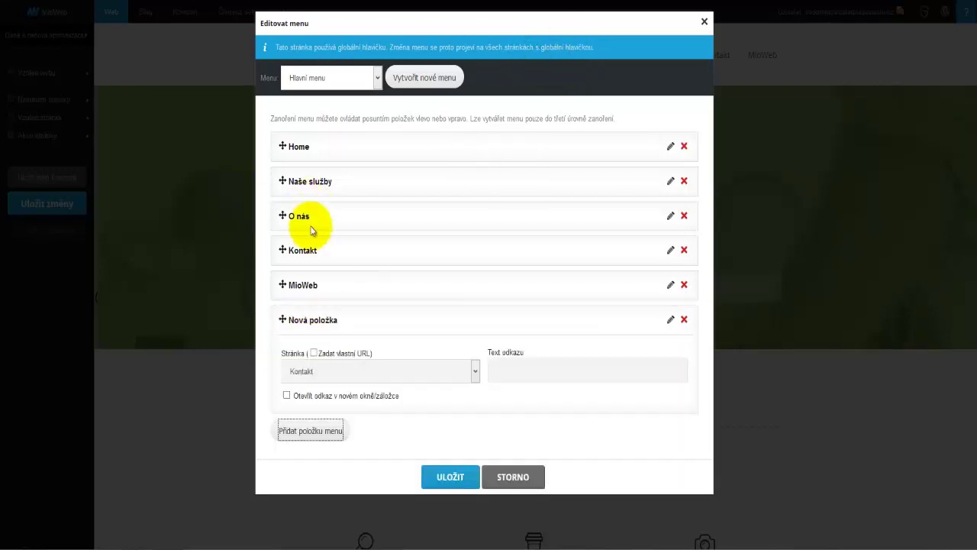
{"action": "left_click", "coordinate": [427, 374]}
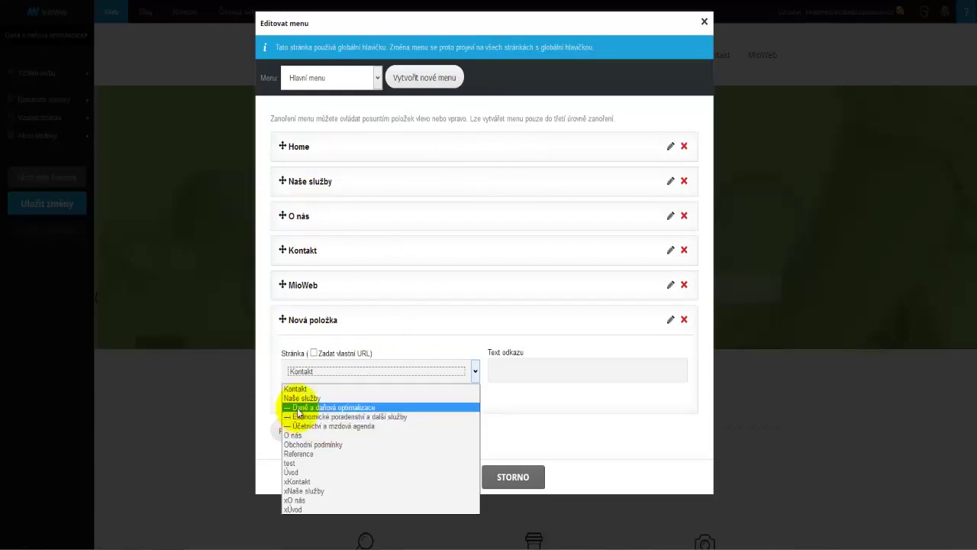
{"action": "left_click", "coordinate": [325, 409]}
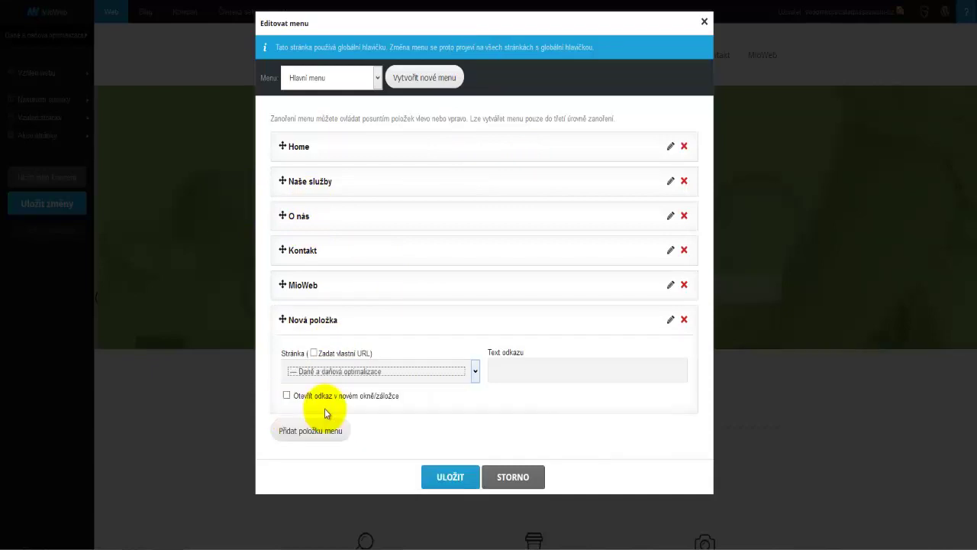
{"action": "left_click", "coordinate": [316, 432]}
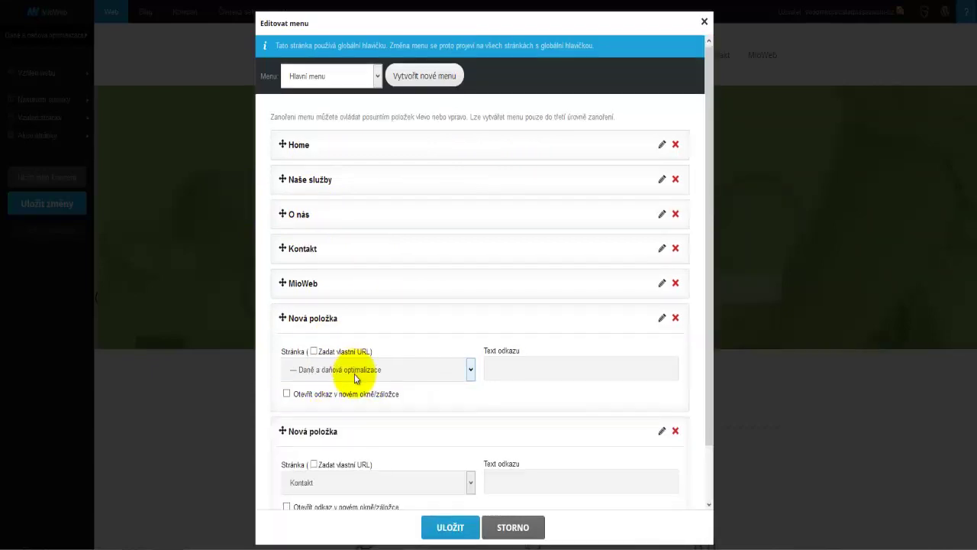
{"action": "scroll", "coordinate": [354, 373], "scroll_direction": "down", "scroll_amount": 1}
{"action": "left_click", "coordinate": [378, 421]}
{"action": "left_click", "coordinate": [332, 459]}
{"action": "left_click", "coordinate": [327, 479]}
{"action": "scroll", "coordinate": [349, 451], "scroll_direction": "down", "scroll_amount": 1}
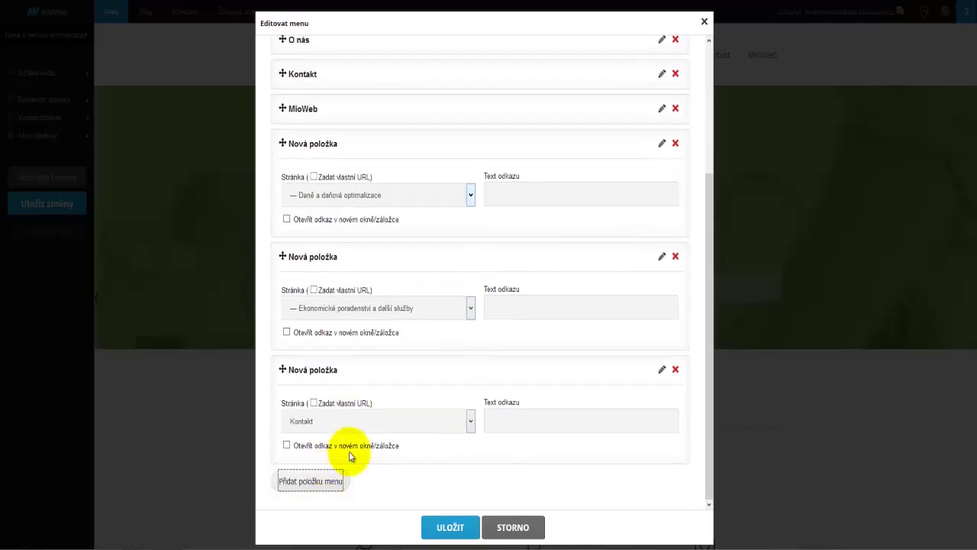
{"action": "left_click", "coordinate": [348, 422]}
{"action": "left_click", "coordinate": [331, 477]}
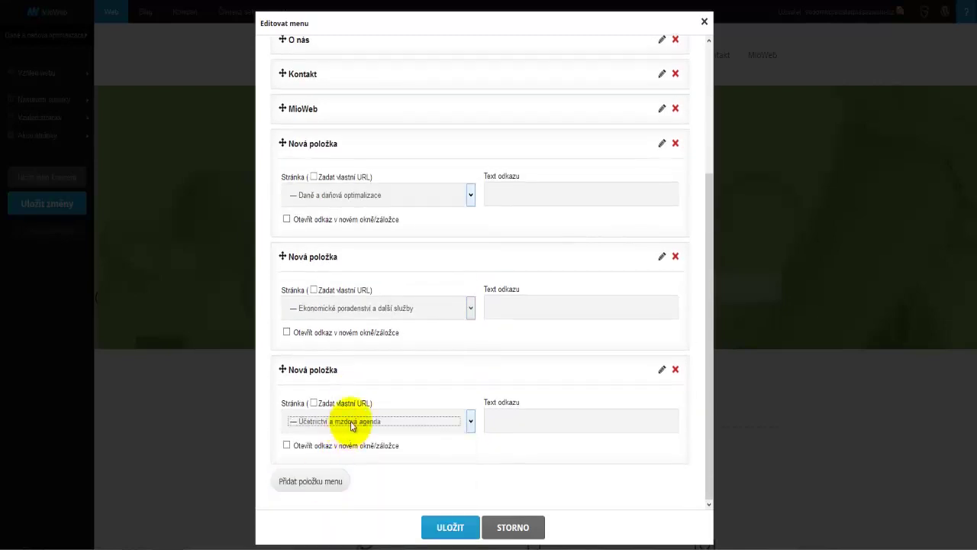
- Nest the three new service items as subitems under Naše služby and save the menu
{"action": "scroll", "coordinate": [355, 424], "scroll_direction": "up", "scroll_amount": 3}
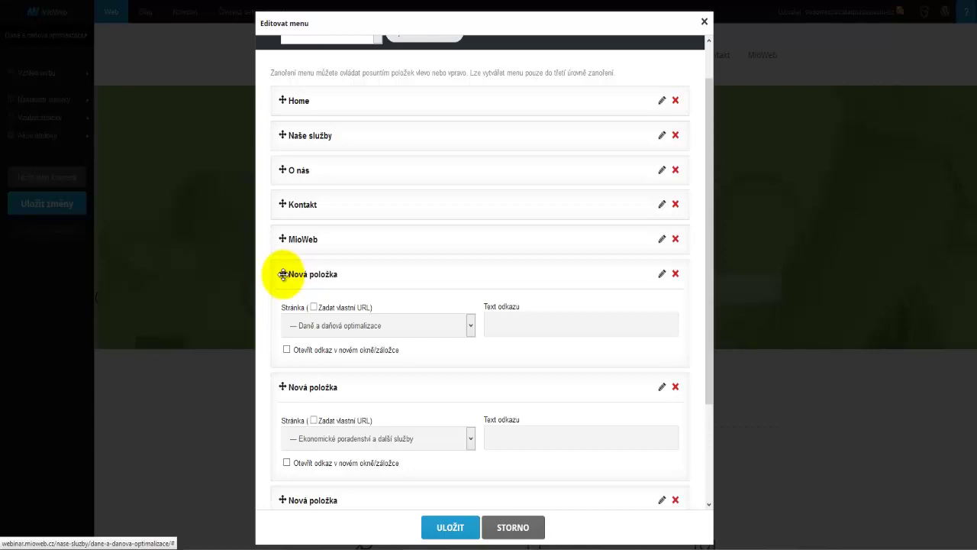
{"action": "left_click_drag", "start_coordinate": [282, 274], "coordinate": [306, 170]}
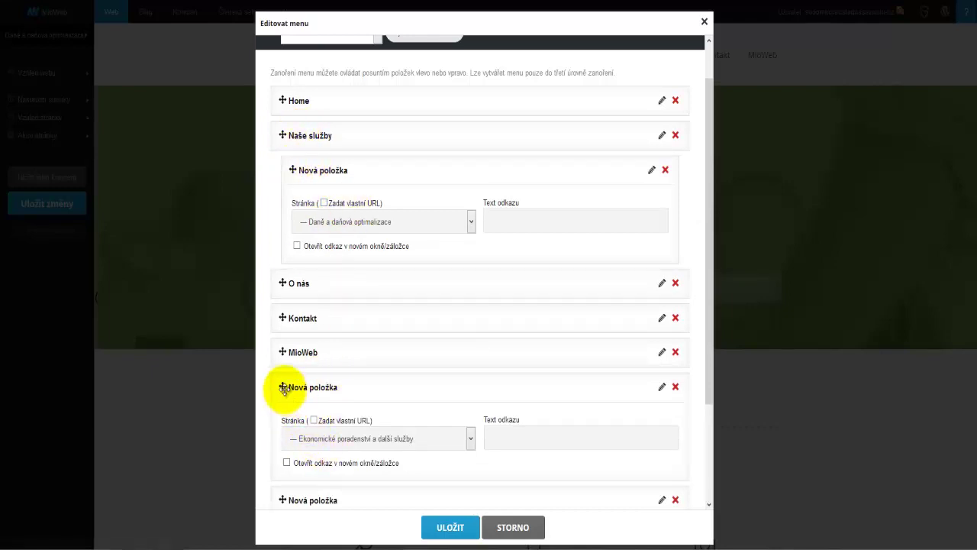
{"action": "left_click_drag", "start_coordinate": [282, 387], "coordinate": [324, 304]}
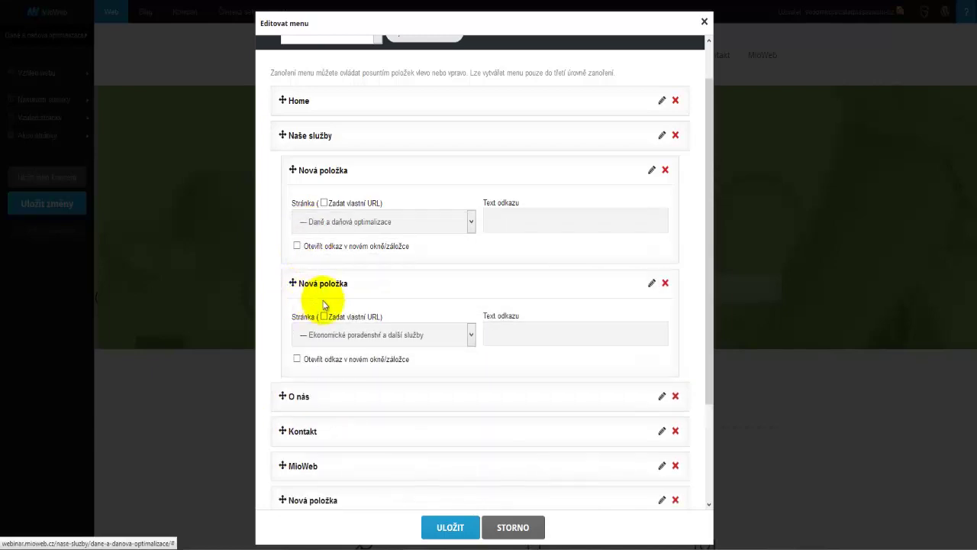
{"action": "scroll", "coordinate": [324, 320], "scroll_direction": "down", "scroll_amount": 2}
{"action": "left_click_drag", "start_coordinate": [283, 366], "coordinate": [283, 283]}
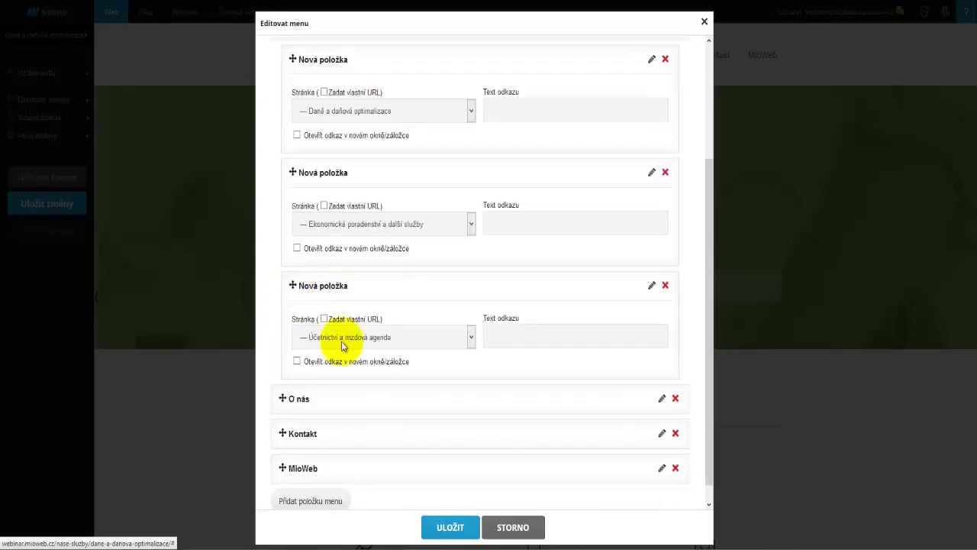
{"action": "left_click", "coordinate": [458, 528]}
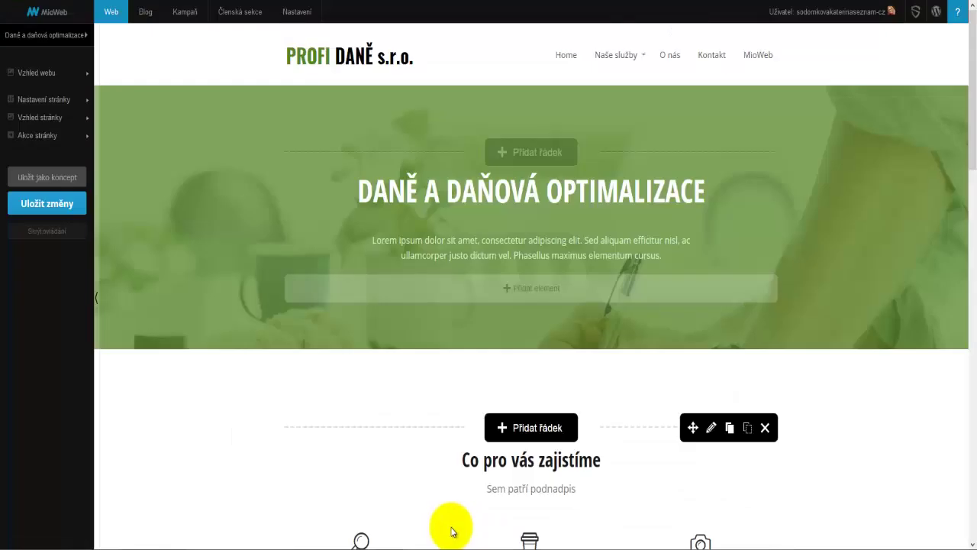
{"action": "mouse_move", "coordinate": [636, 60]}
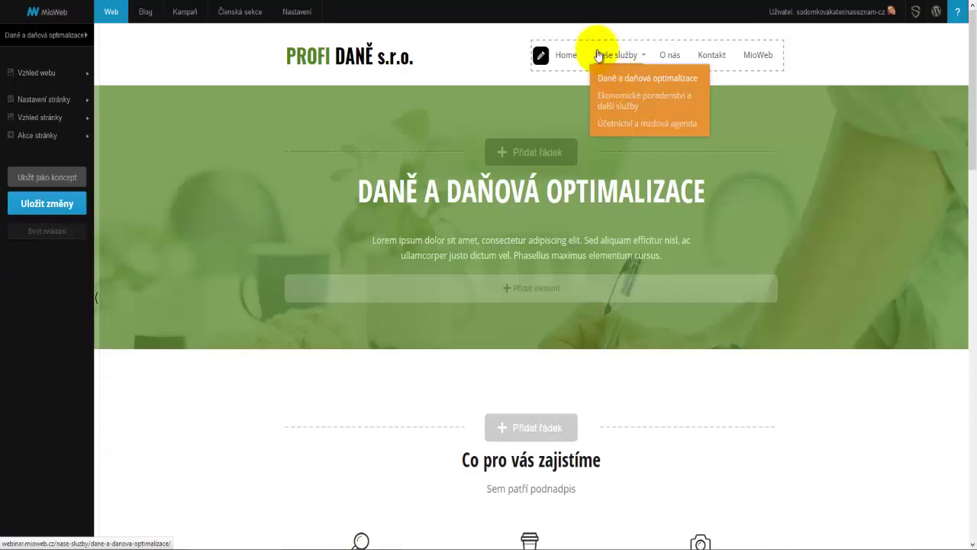
- Reorder the header menu by moving Kontakt above O nás and MioWeb above Kontakt
{"action": "left_click", "coordinate": [541, 56]}
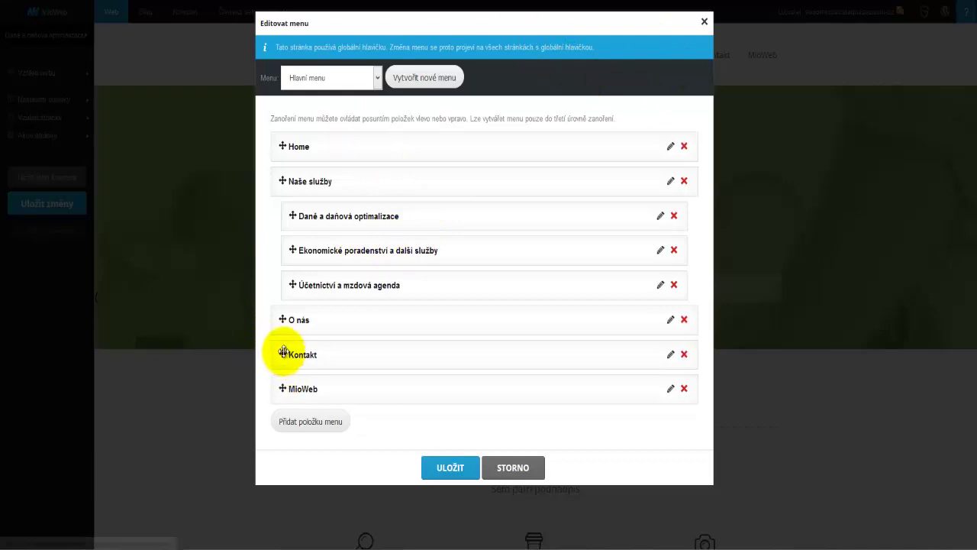
{"action": "left_click_drag", "start_coordinate": [277, 349], "coordinate": [279, 313]}
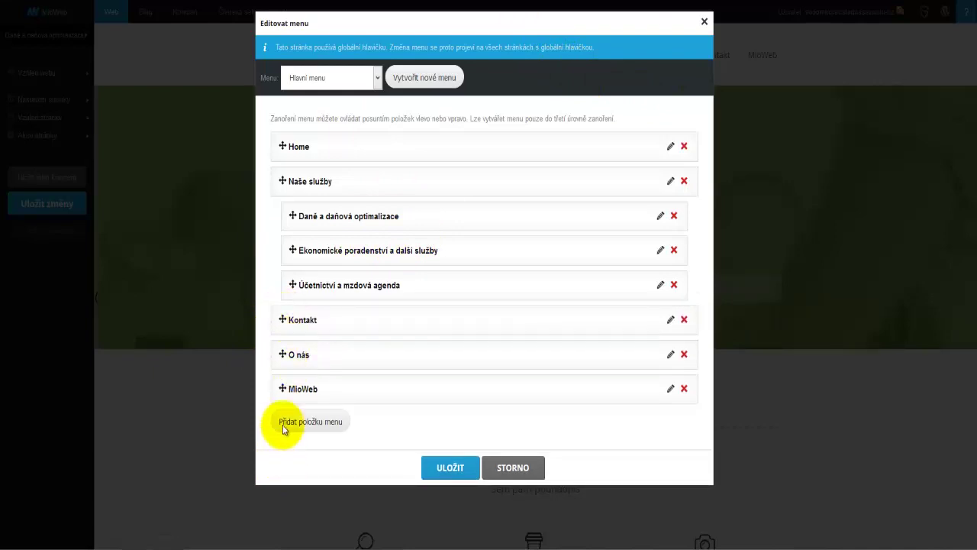
{"action": "left_click_drag", "start_coordinate": [280, 387], "coordinate": [282, 335]}
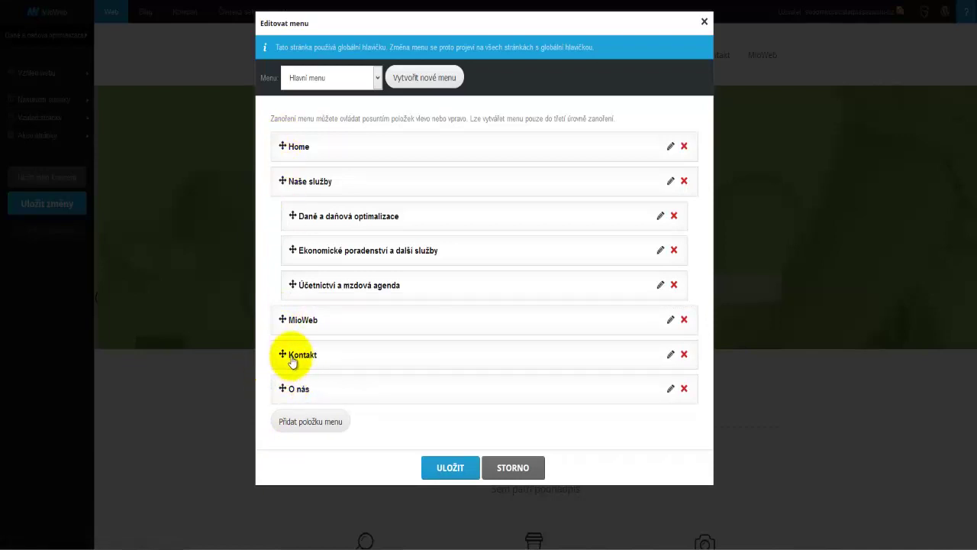
- Delete the MioWeb item from the header menu and save the menu
{"action": "left_click", "coordinate": [684, 319]}
{"action": "left_click", "coordinate": [473, 221]}
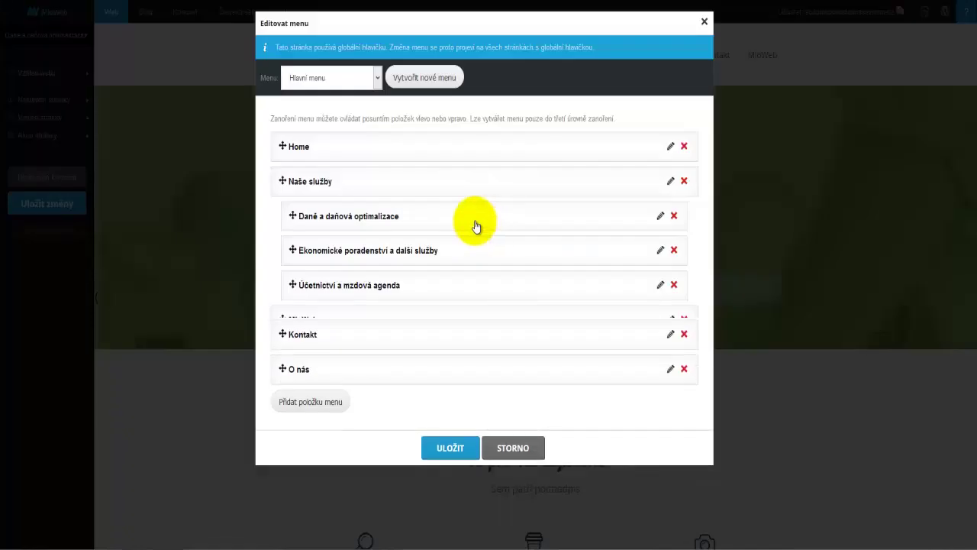
{"action": "left_click", "coordinate": [459, 432]}
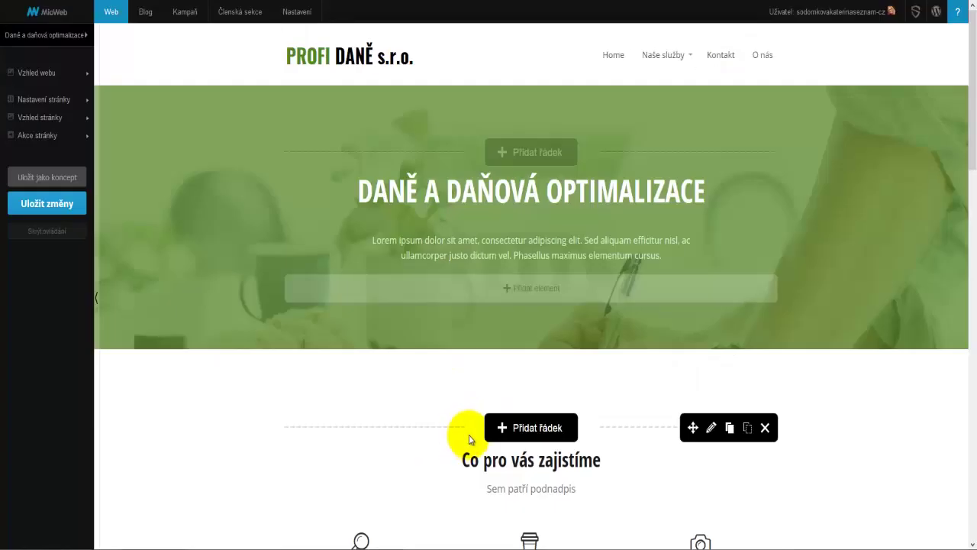